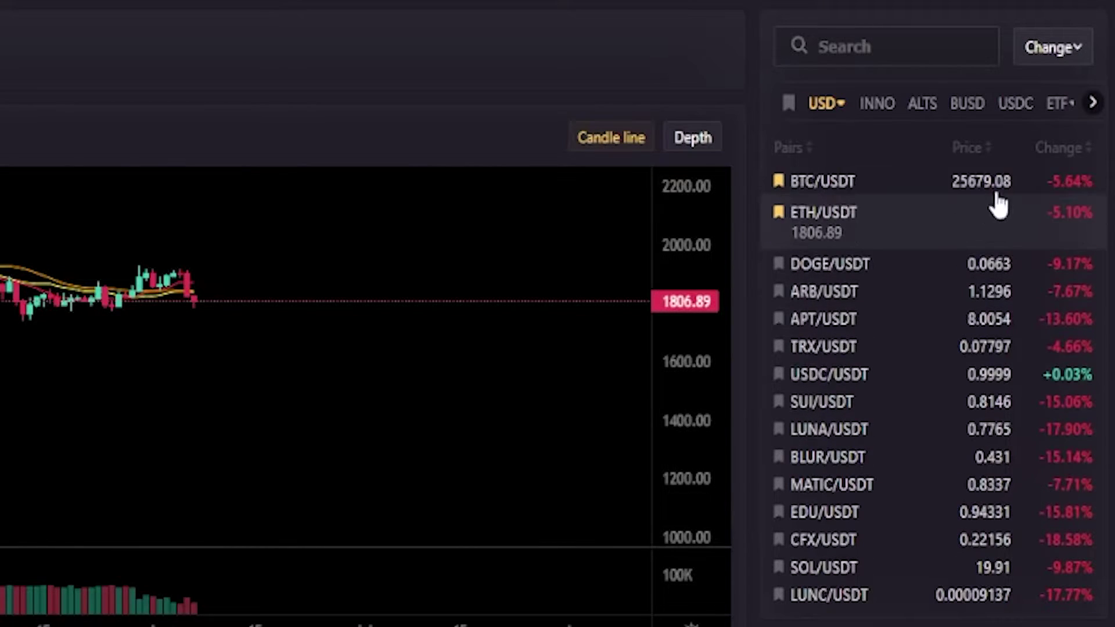
Glance at the USDC pairs, return to USDT pairs, and switch the order form to Stop Limit.
left_click(1022, 108)
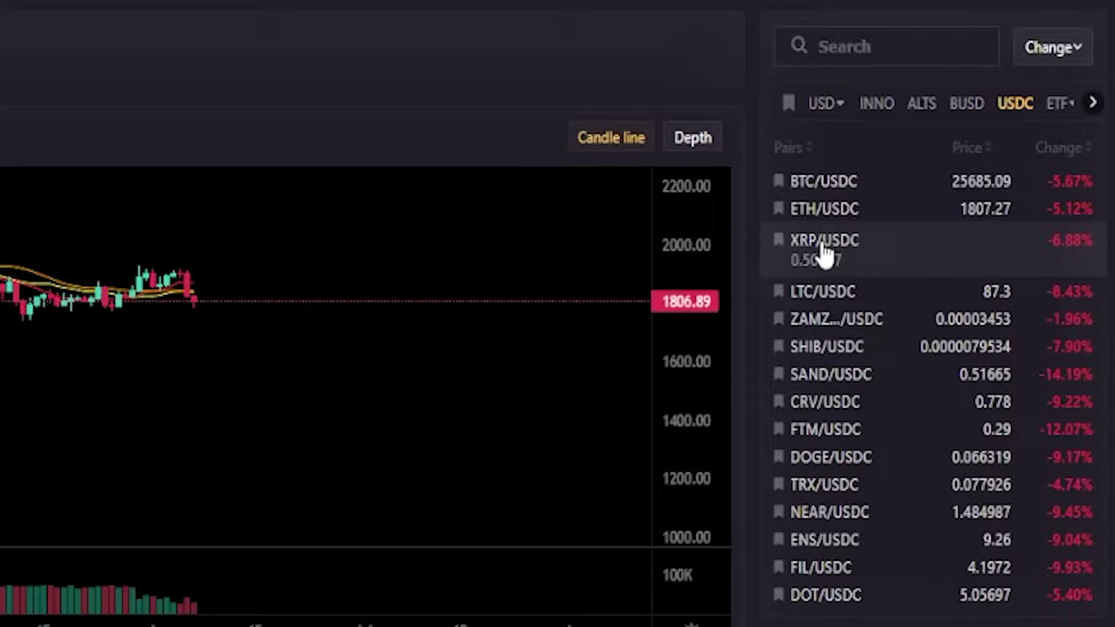
left_click(823, 110)
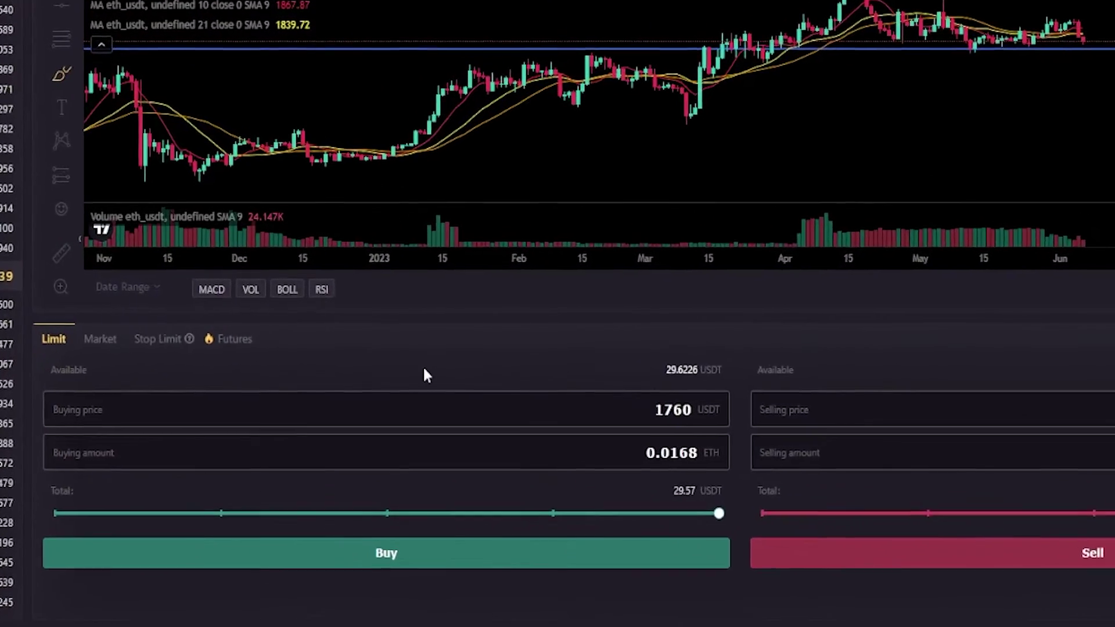
left_click(156, 341)
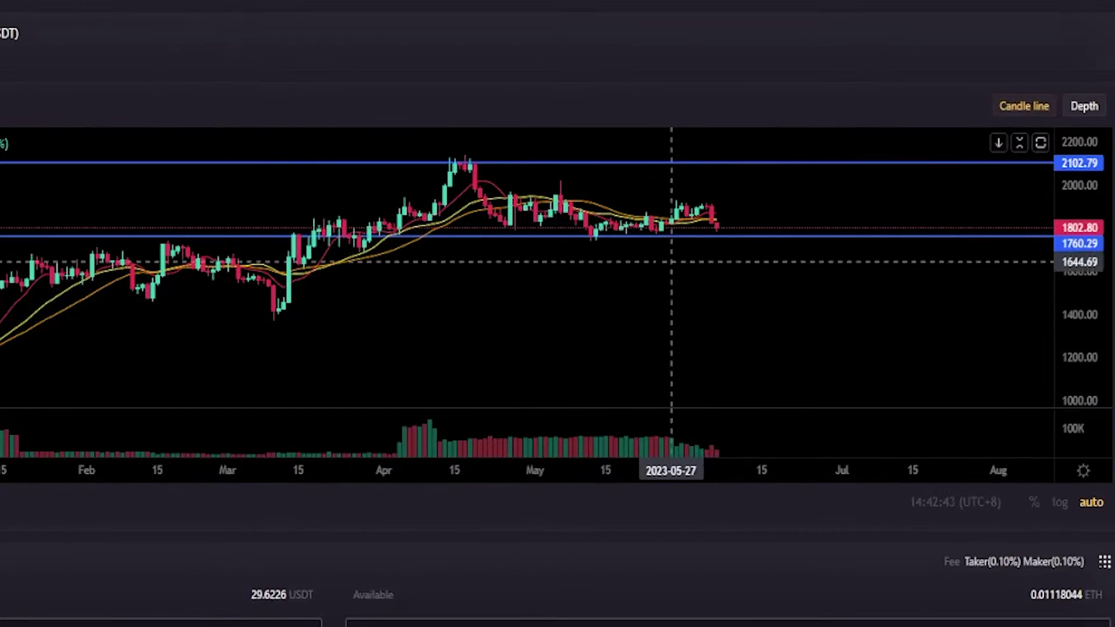
Remove the 1760.29 support line from the chart.
left_click(724, 236)
right_click(725, 236)
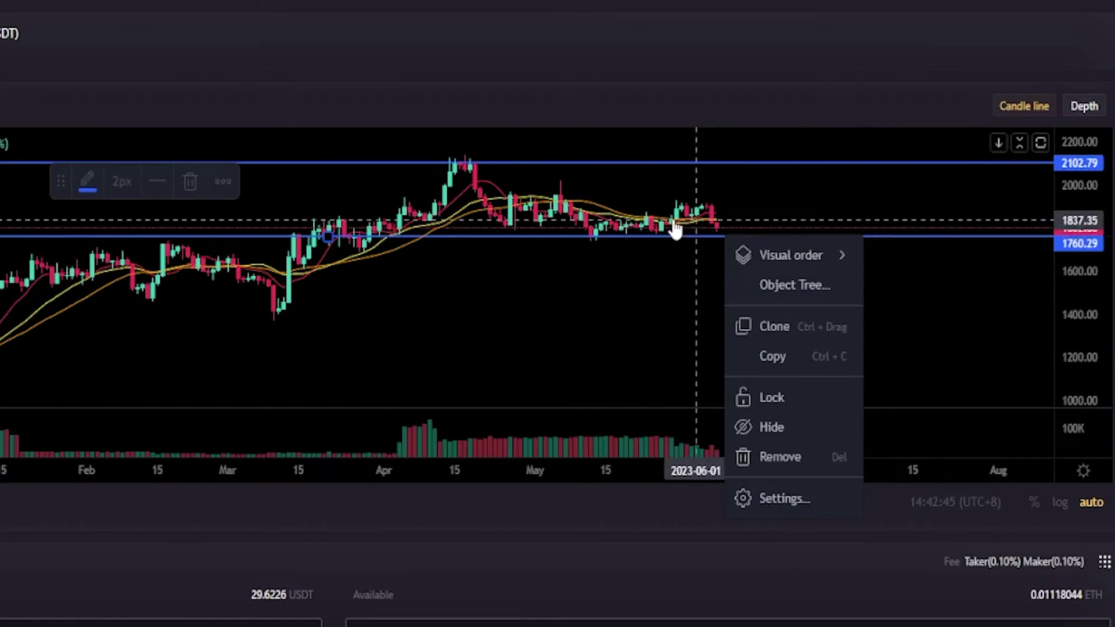
left_click(780, 456)
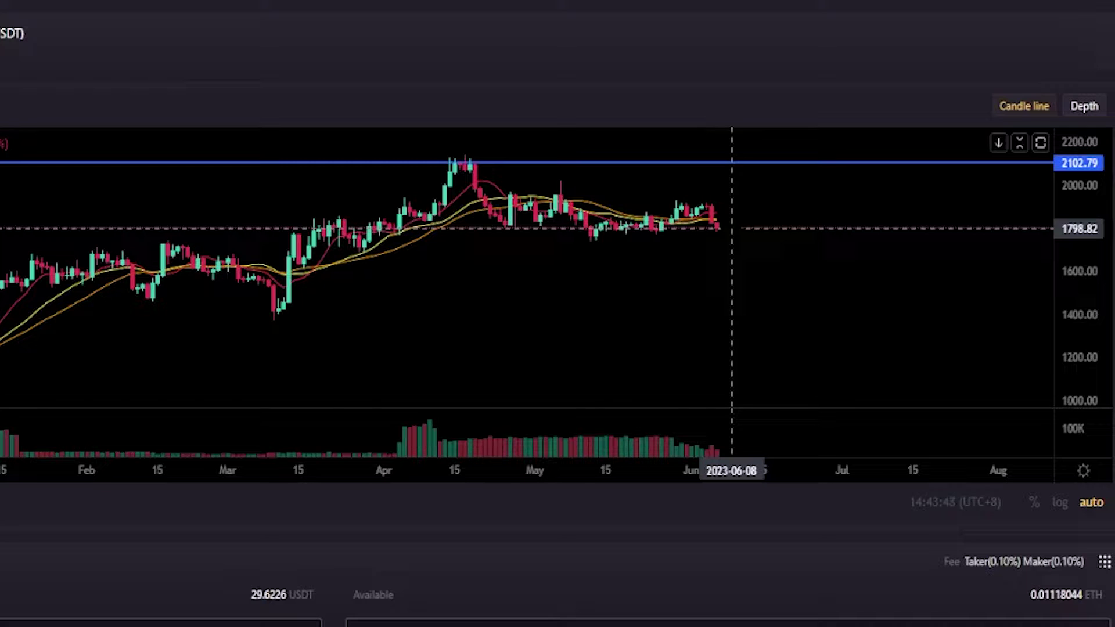
Sketch and erase yellow brush notes, then place a horizontal line at 1734.60.
mouse_move(728, 220)
left_mouse_down()
mouse_move(704, 224)
mouse_move(727, 239)
mouse_move(722, 219)
mouse_move(716, 227)
left_mouse_up()
key("Delete")
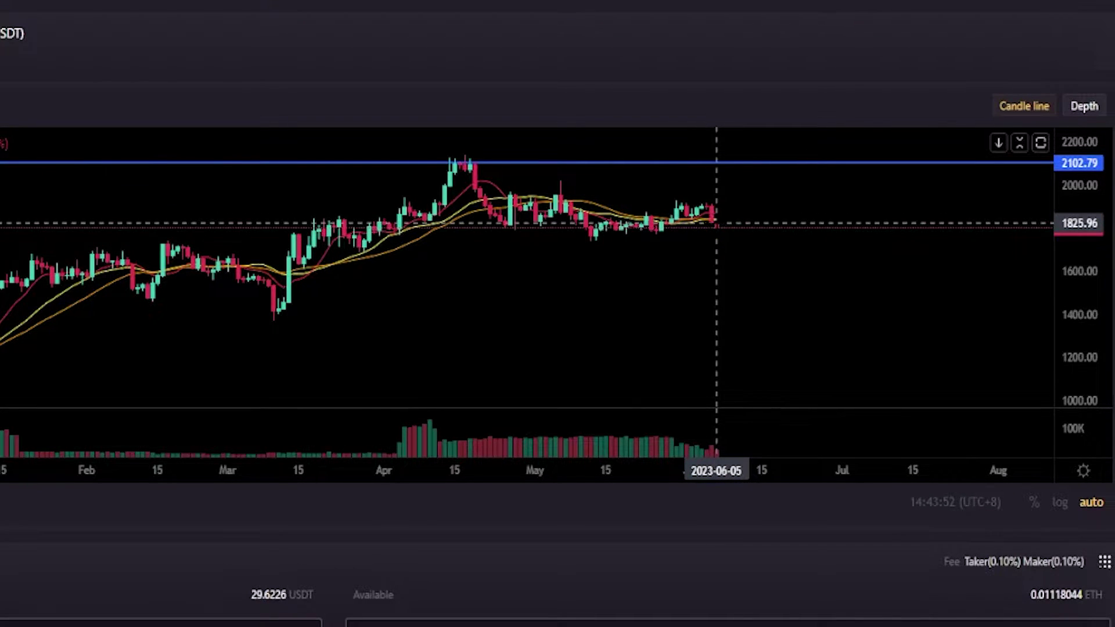
mouse_move(614, 230)
left_mouse_down()
mouse_move(581, 235)
mouse_move(586, 253)
mouse_move(606, 233)
left_mouse_up()
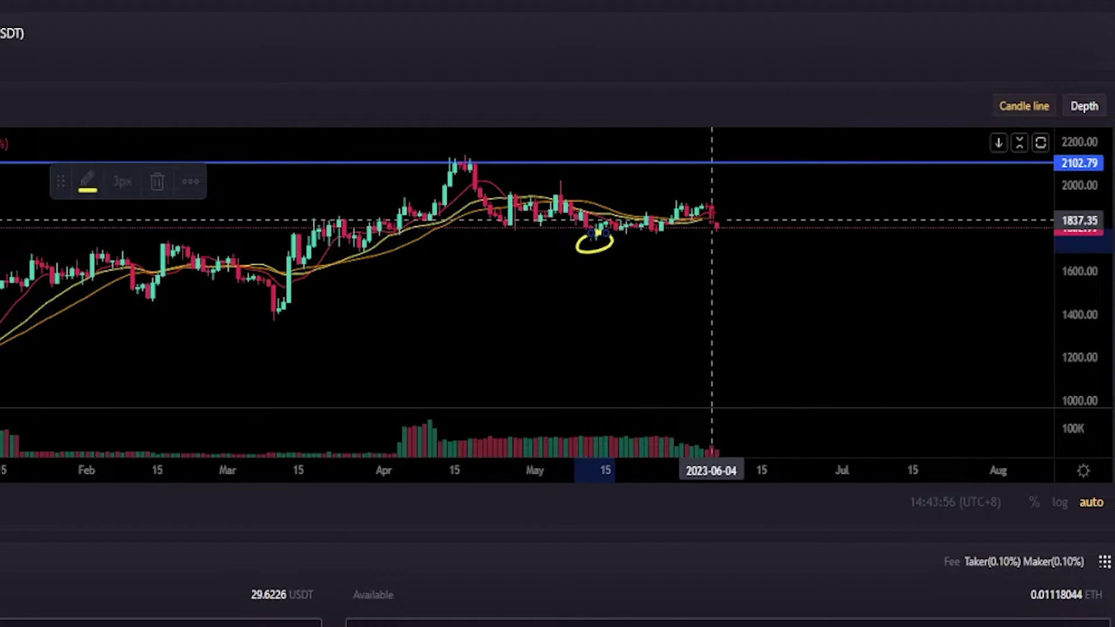
mouse_move(717, 228)
left_mouse_down()
mouse_move(768, 249)
mouse_move(773, 350)
left_mouse_up()
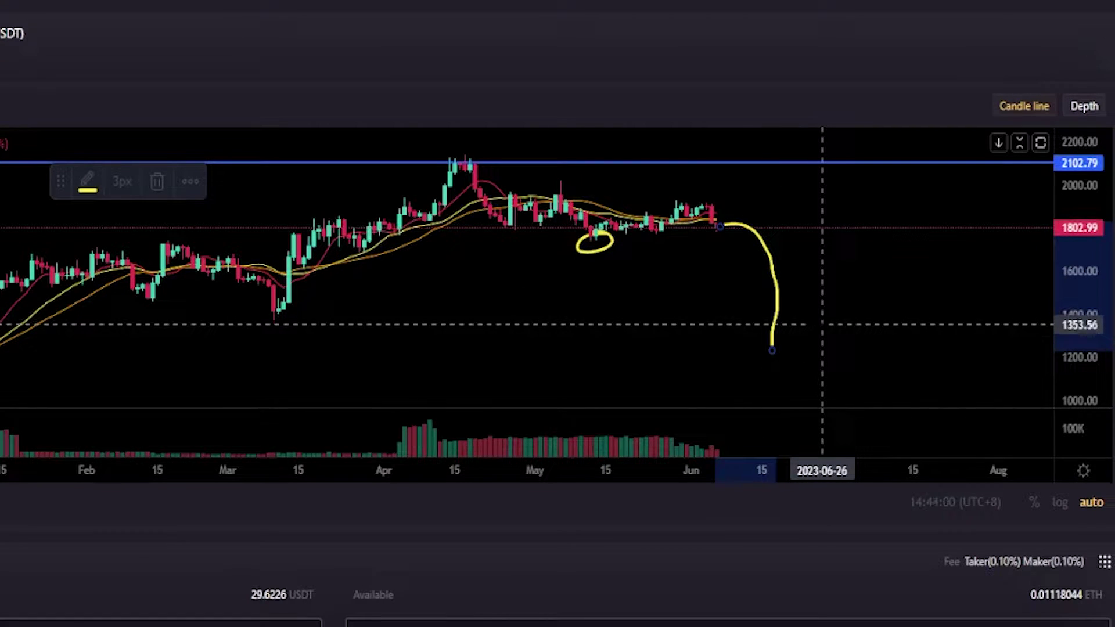
key("ctrl+z")
key("ctrl+z")
mouse_move(607, 233)
left_mouse_down()
mouse_move(581, 250)
mouse_move(601, 234)
left_mouse_up()
key("ctrl+z")
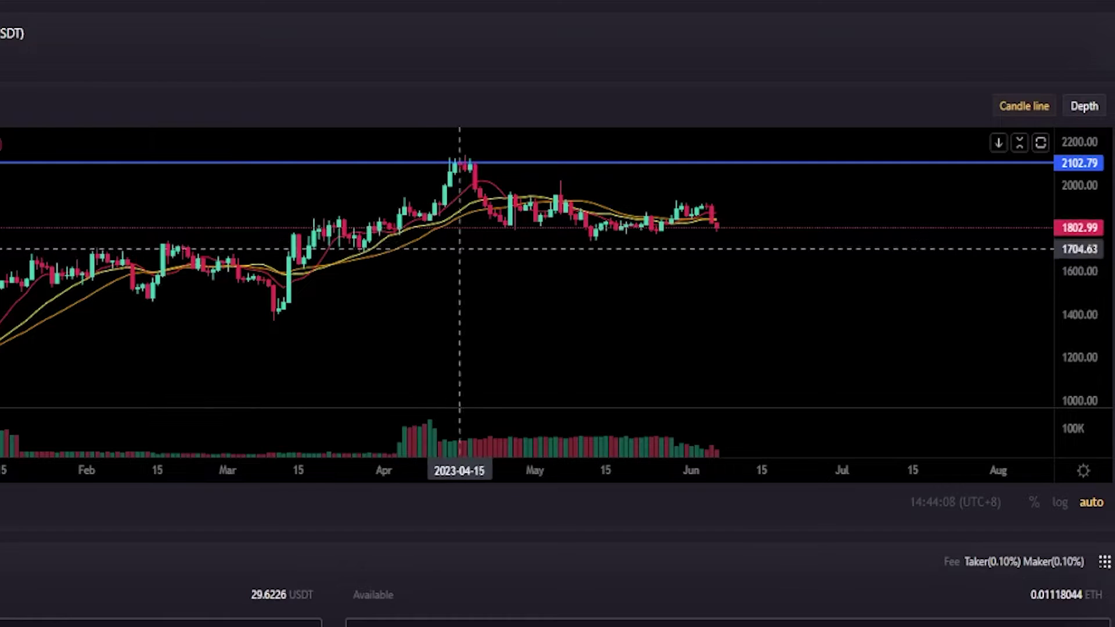
left_click(606, 242)
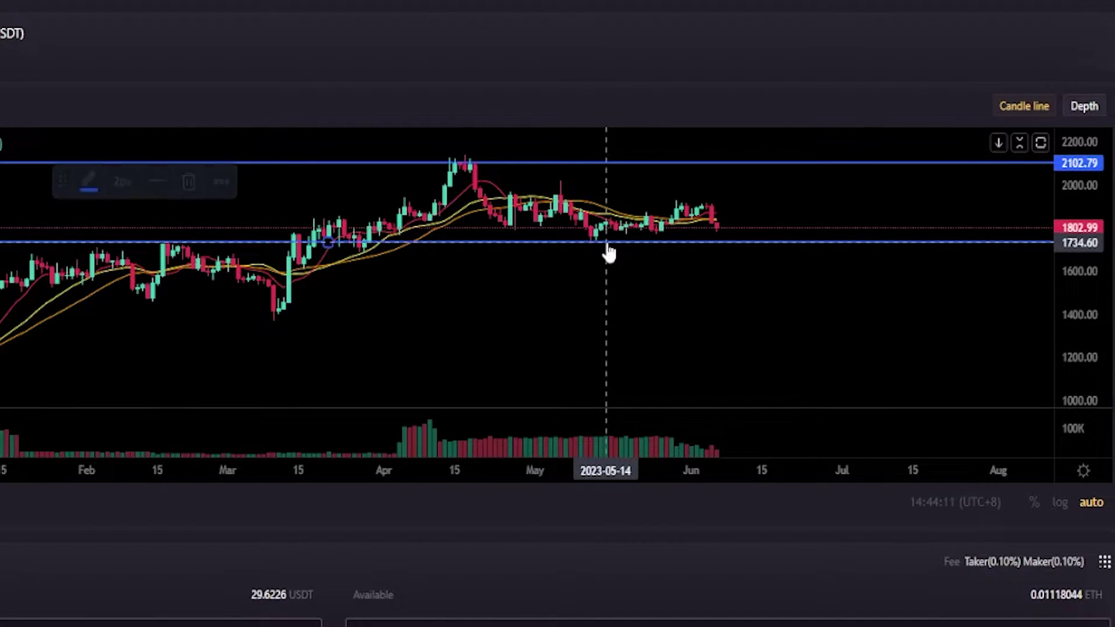
left_click(540, 281)
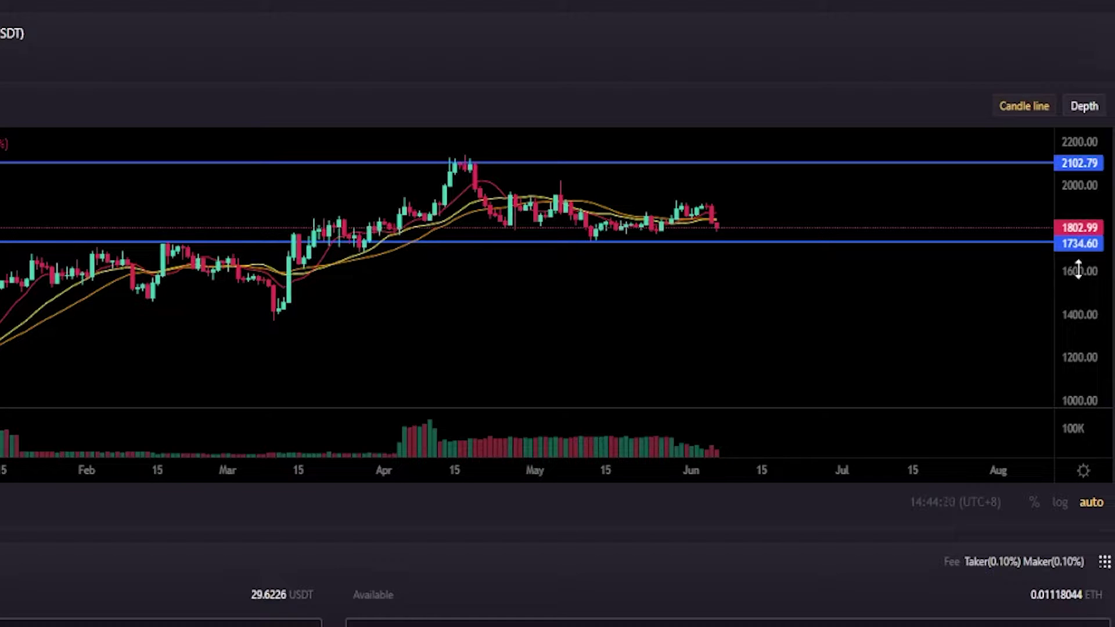
Enter 1734 USDT as the sell-side trigger price.
scroll(953, 186, "down", 5)
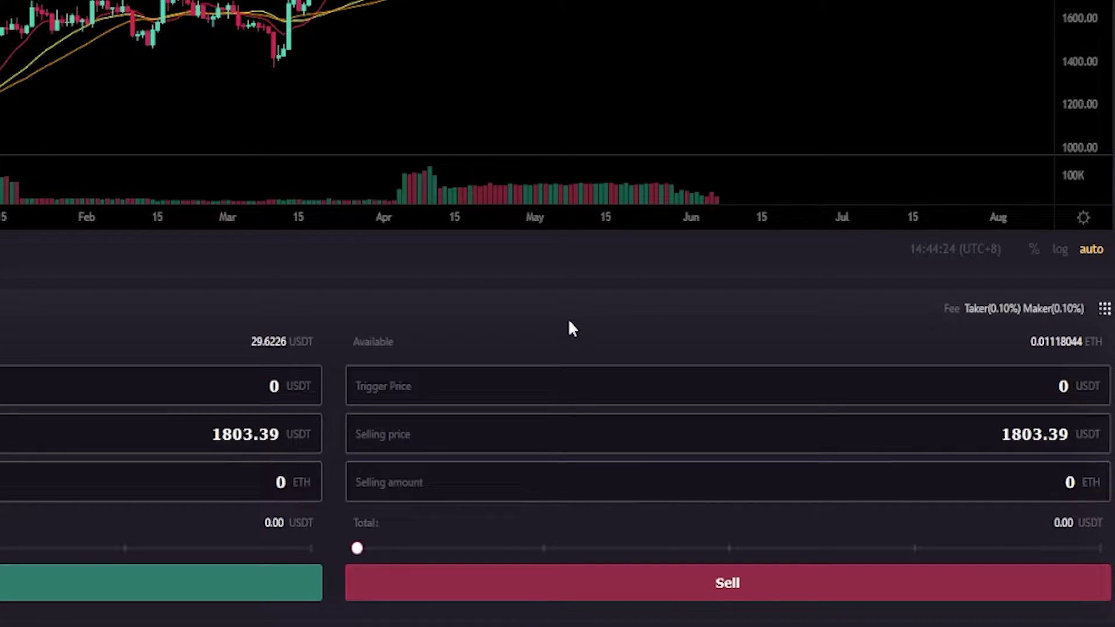
left_click(430, 385)
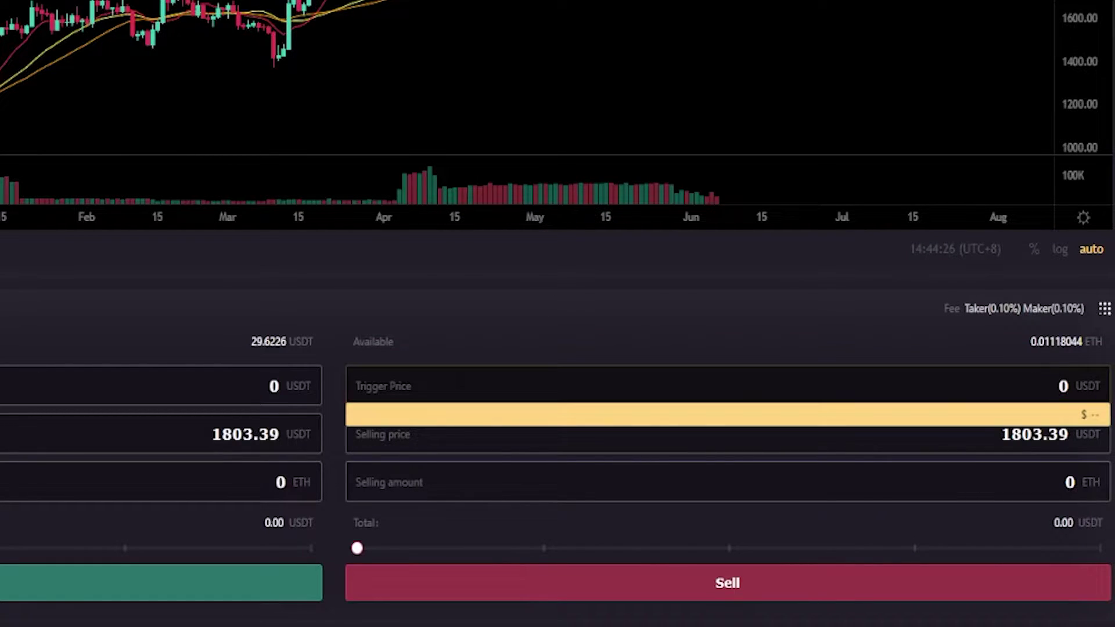
type("1734")
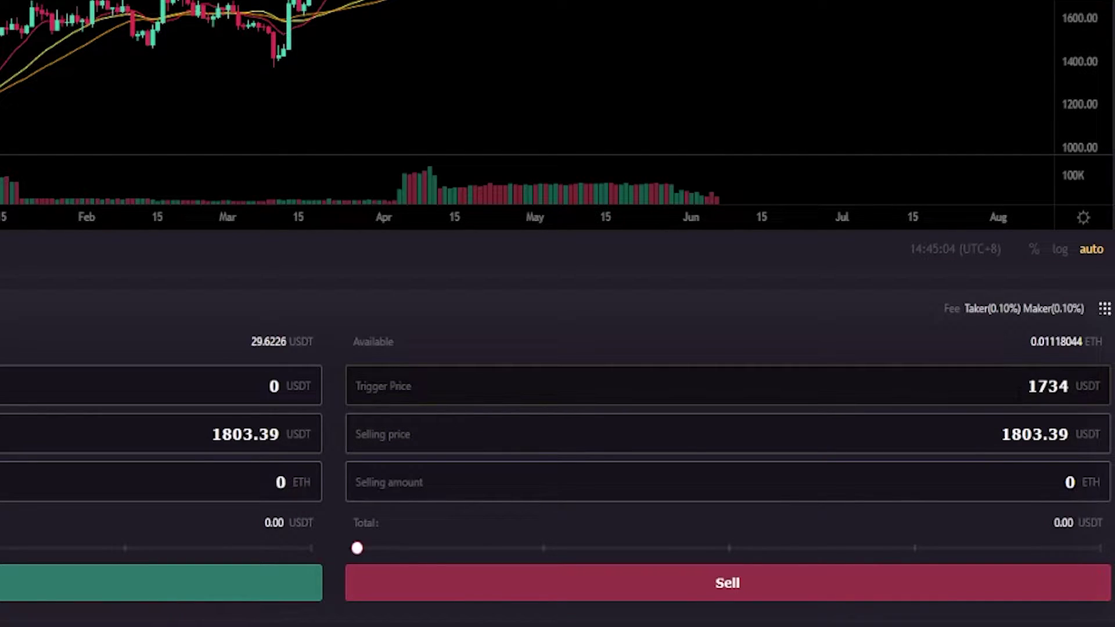
left_click(1027, 386)
key("shift+Right")
key("shift+Right")
key("shift+Right")
key("shift+Right")
key("Left")
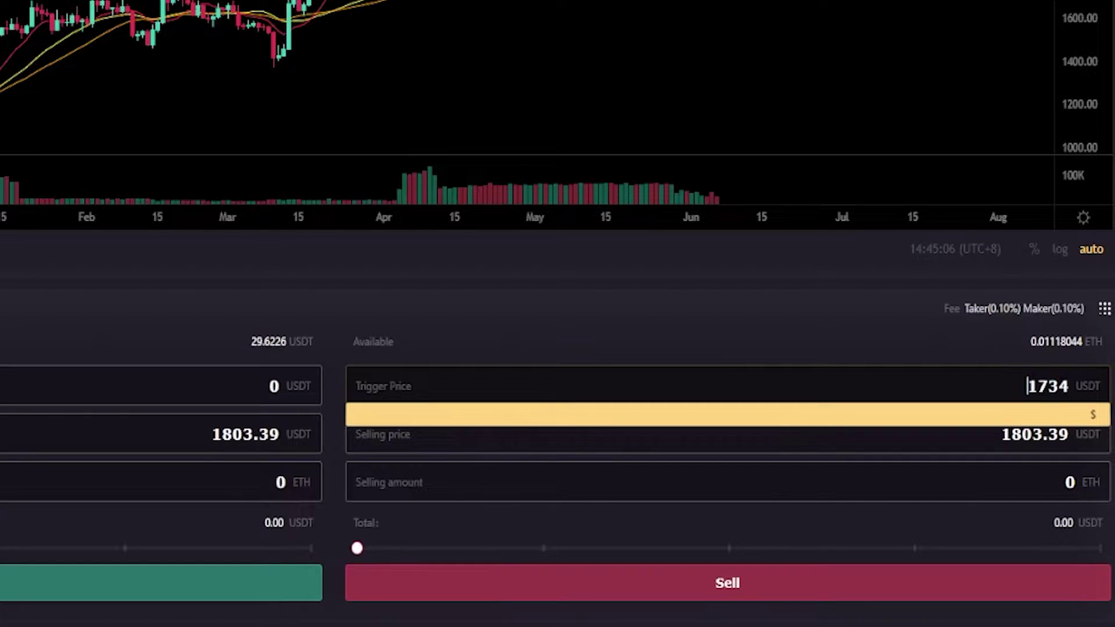
left_click(925, 341)
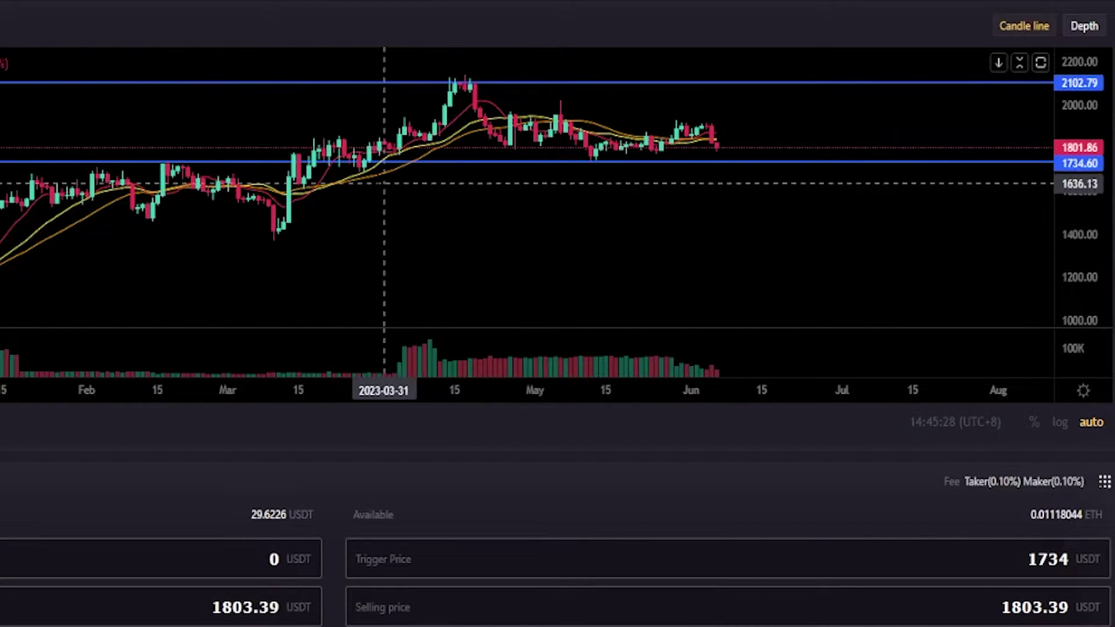
Draw a horizontal line at 1678.94 just below the 1734.60 level.
left_click(374, 163)
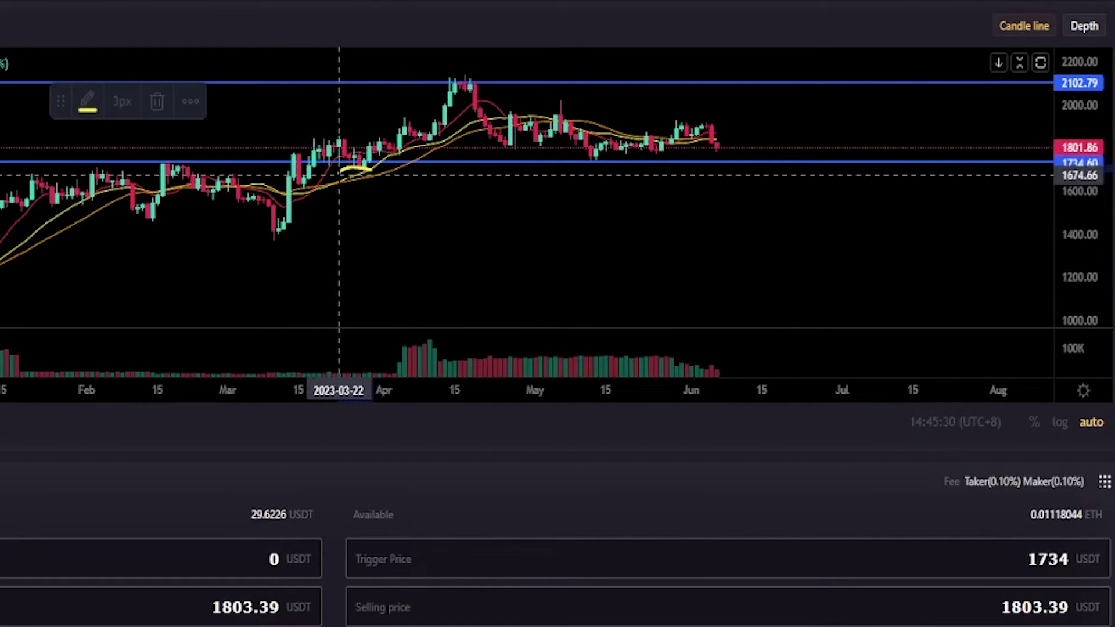
left_click(364, 174)
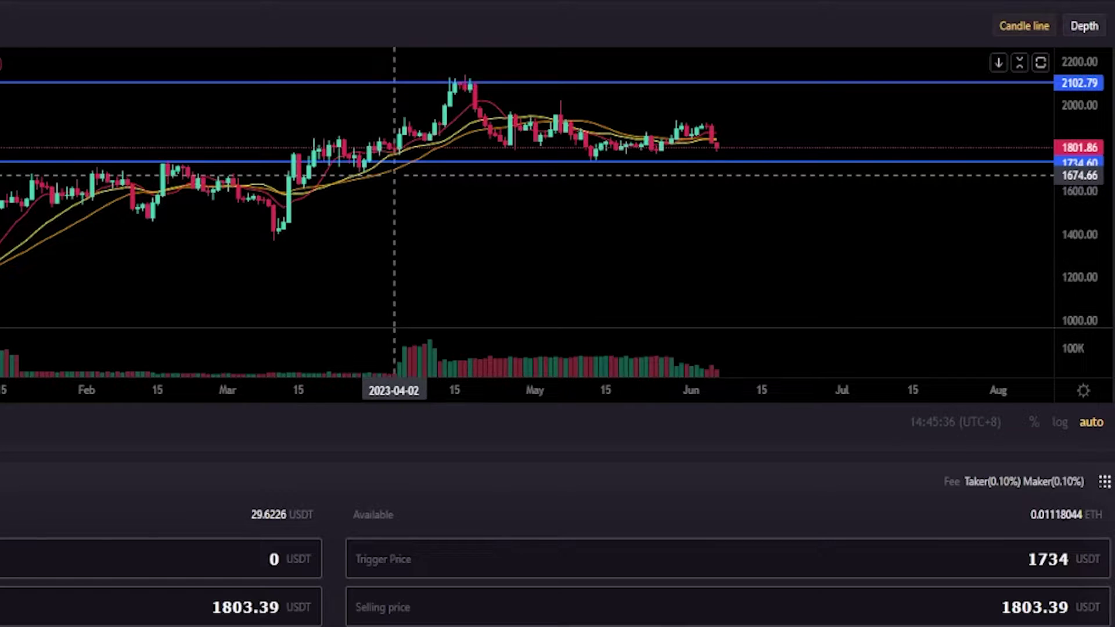
left_click(395, 174)
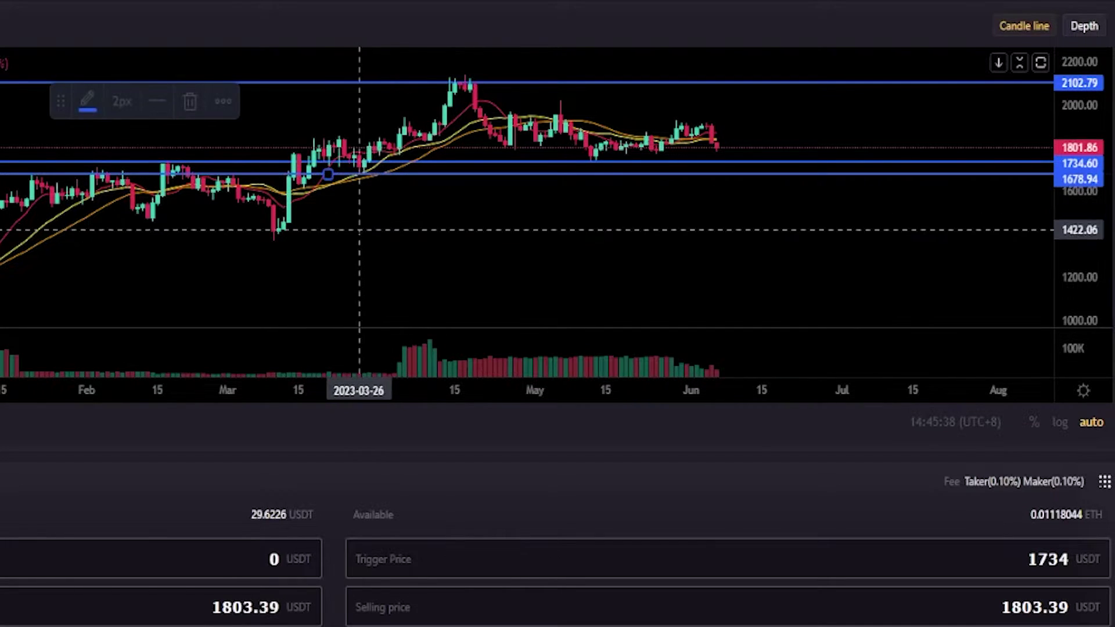
right_click(305, 259)
left_click(249, 262)
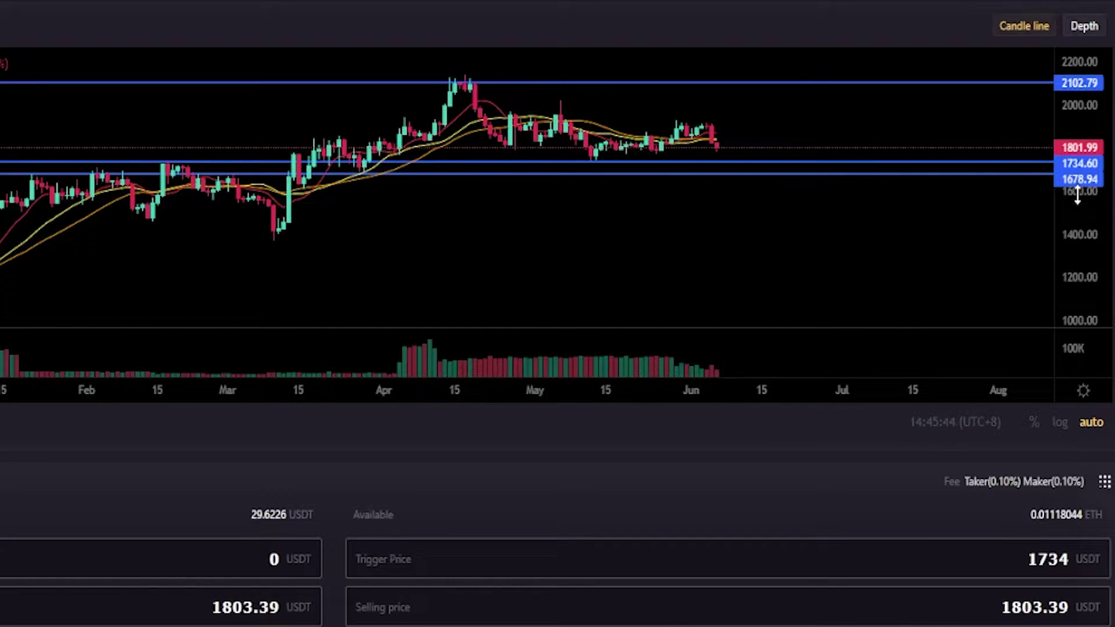
Replace the 1803.39 selling price with 1678 USDT.
scroll(1022, 262, "down", 3)
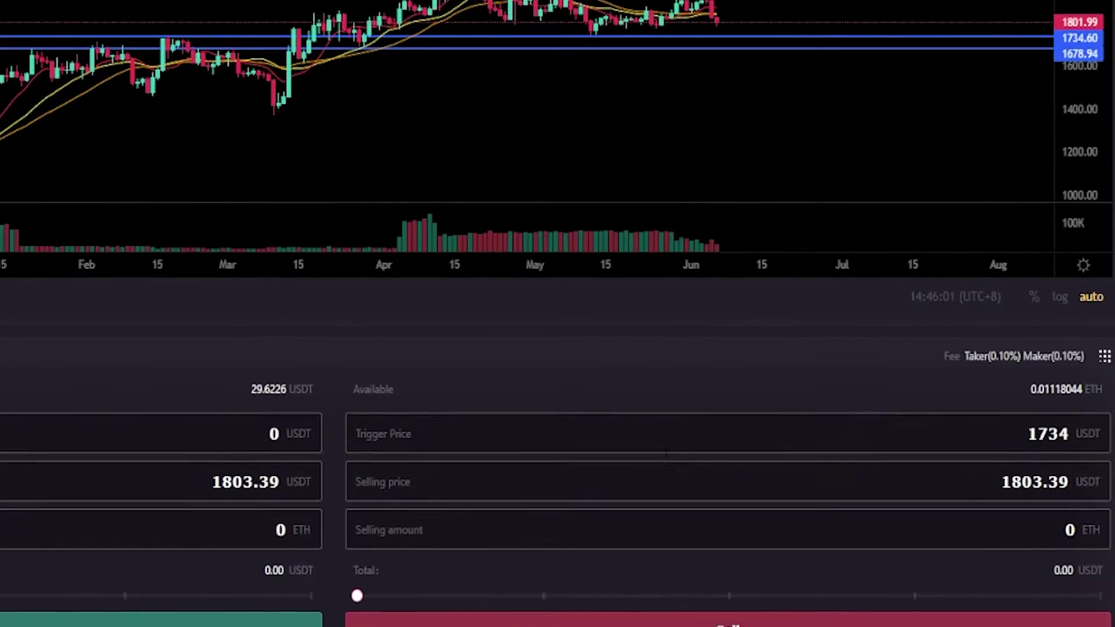
scroll(686, 356, "down", 1)
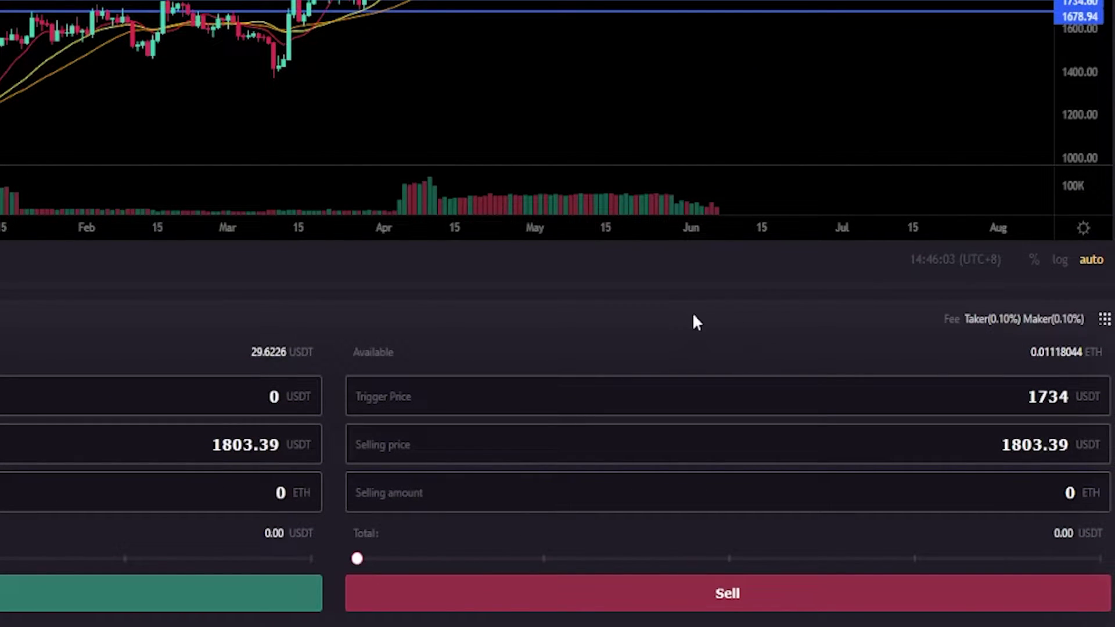
left_click_drag(1000, 445, 1072, 444)
key("BackSpace")
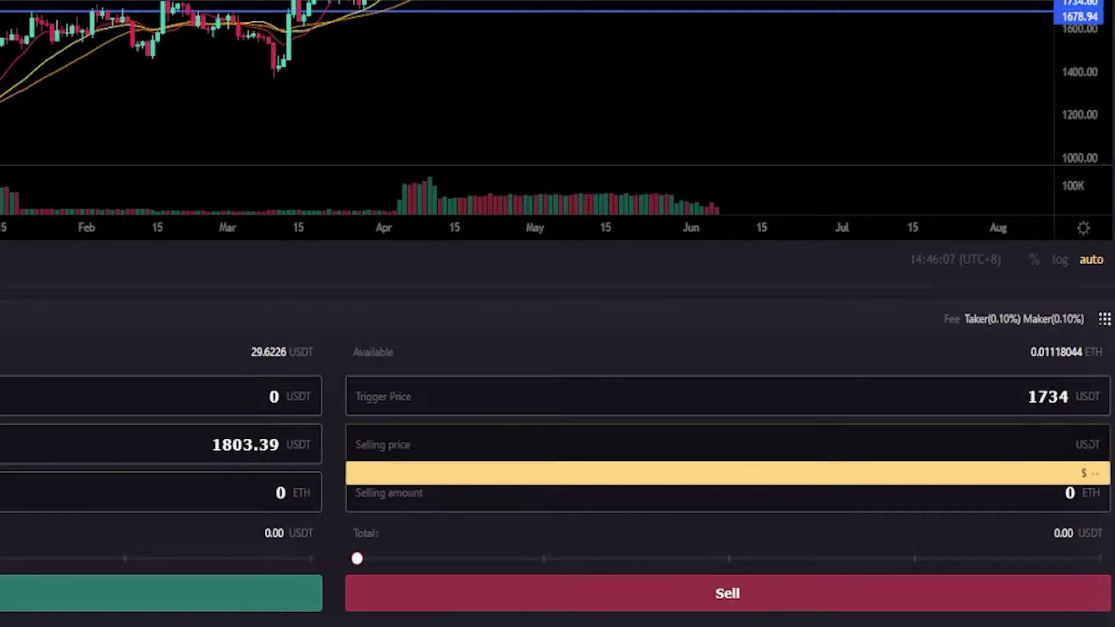
type("1678")
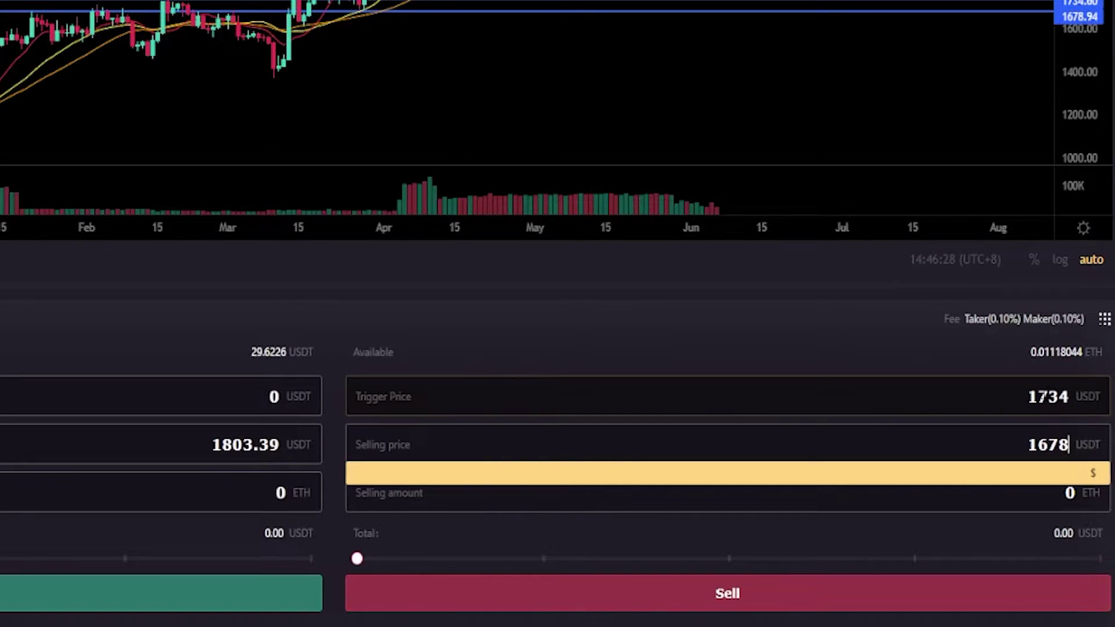
left_click(1070, 445)
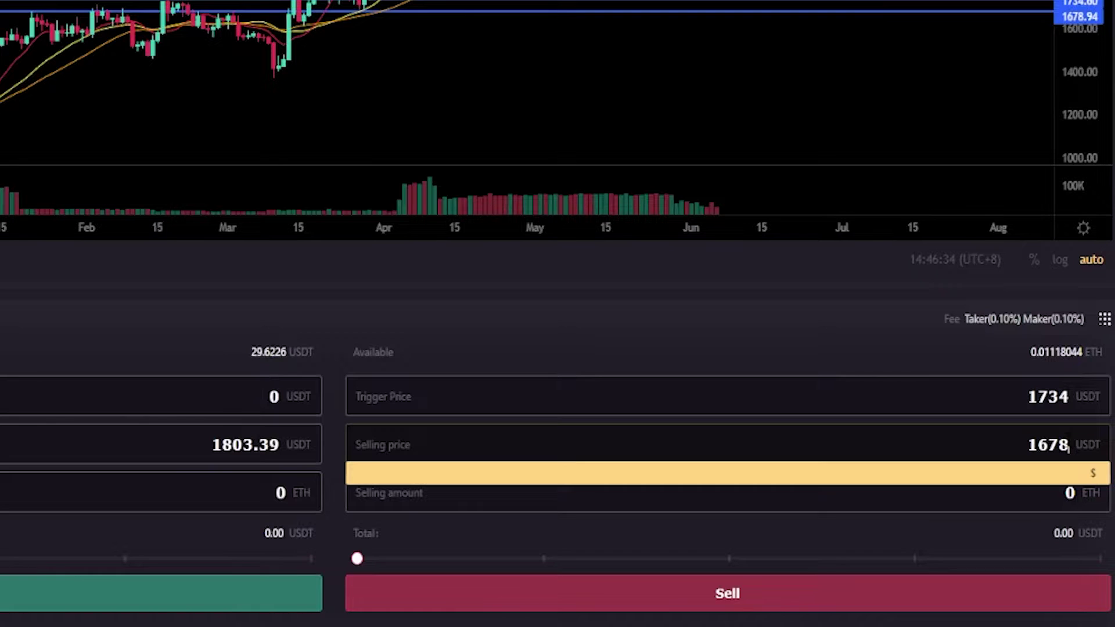
left_click(756, 316)
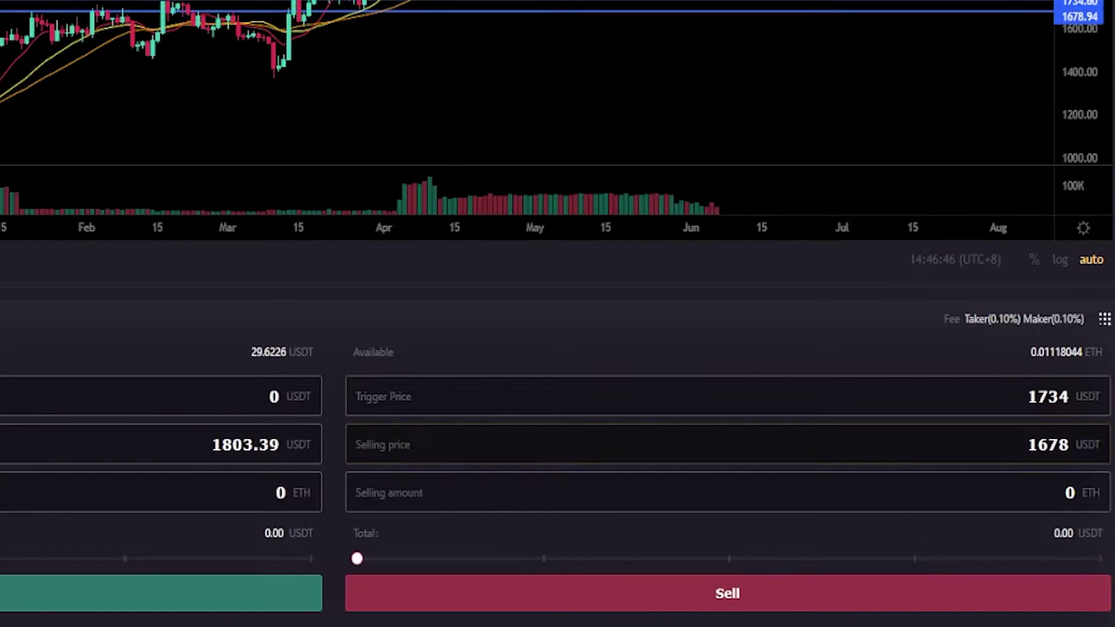
scroll(557, 314, "up", 3)
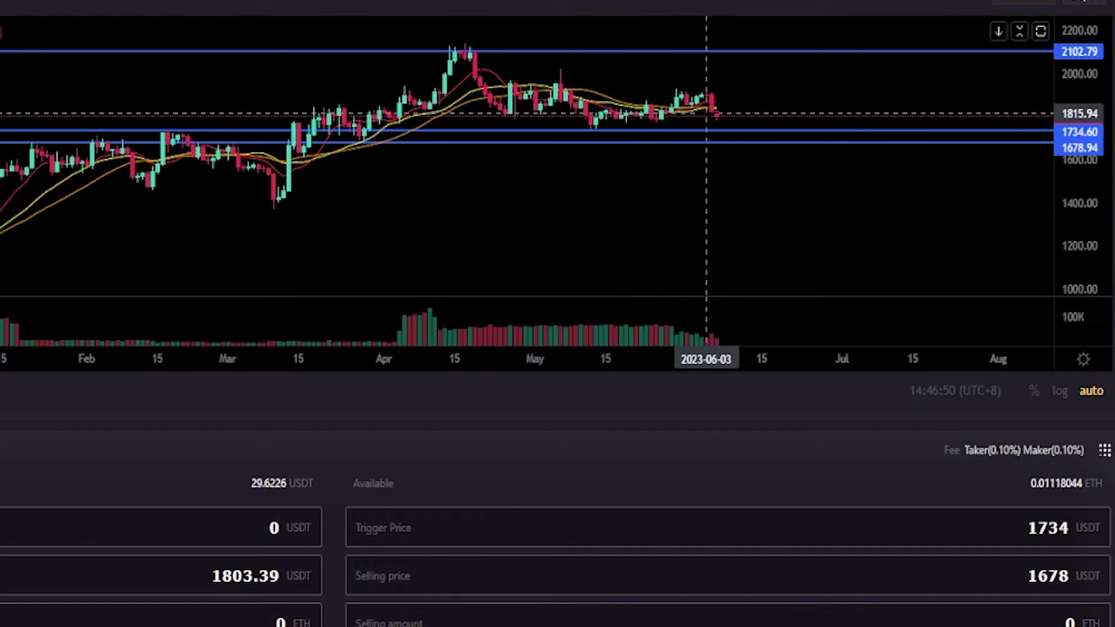
mouse_move(718, 110)
left_mouse_down()
mouse_move(742, 135)
mouse_move(747, 169)
left_mouse_up()
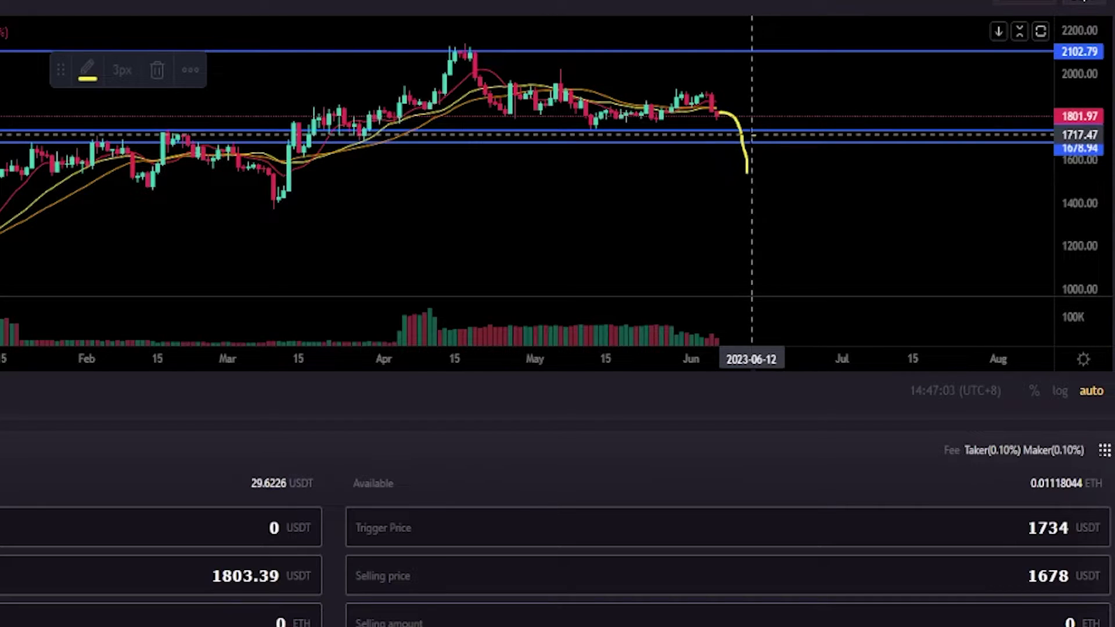
mouse_move(752, 135)
left_mouse_down()
mouse_move(707, 145)
mouse_move(759, 130)
mouse_move(747, 169)
mouse_move(767, 186)
mouse_move(802, 133)
mouse_move(772, 132)
mouse_move(772, 162)
mouse_move(807, 139)
mouse_move(792, 138)
left_mouse_up()
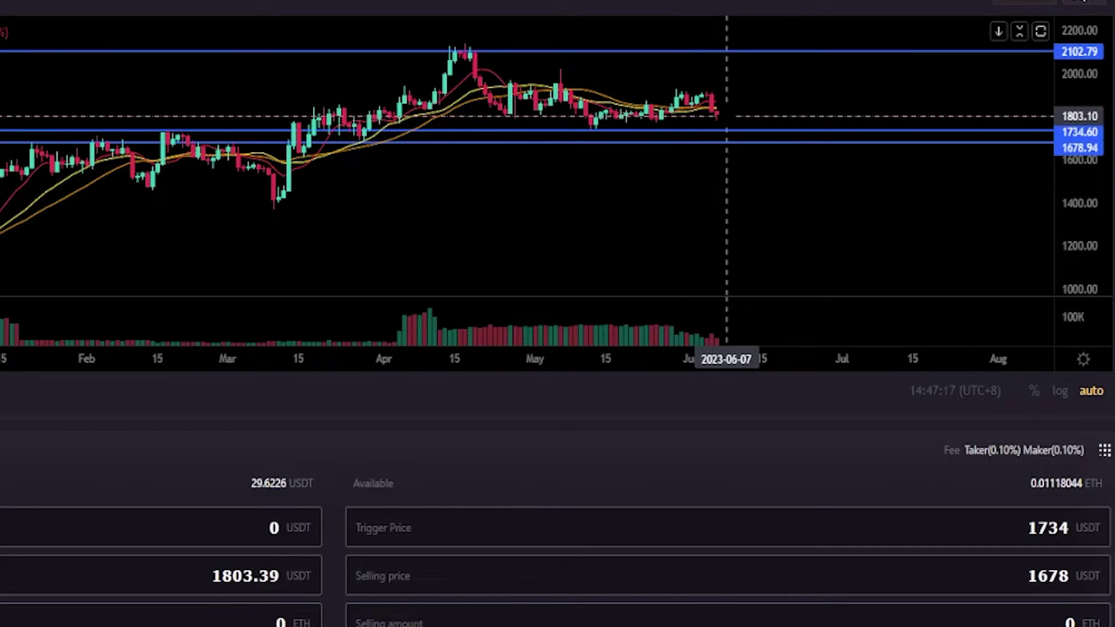
mouse_move(717, 112)
left_mouse_down()
mouse_move(758, 124)
mouse_move(744, 132)
mouse_move(765, 129)
mouse_move(755, 126)
left_mouse_up()
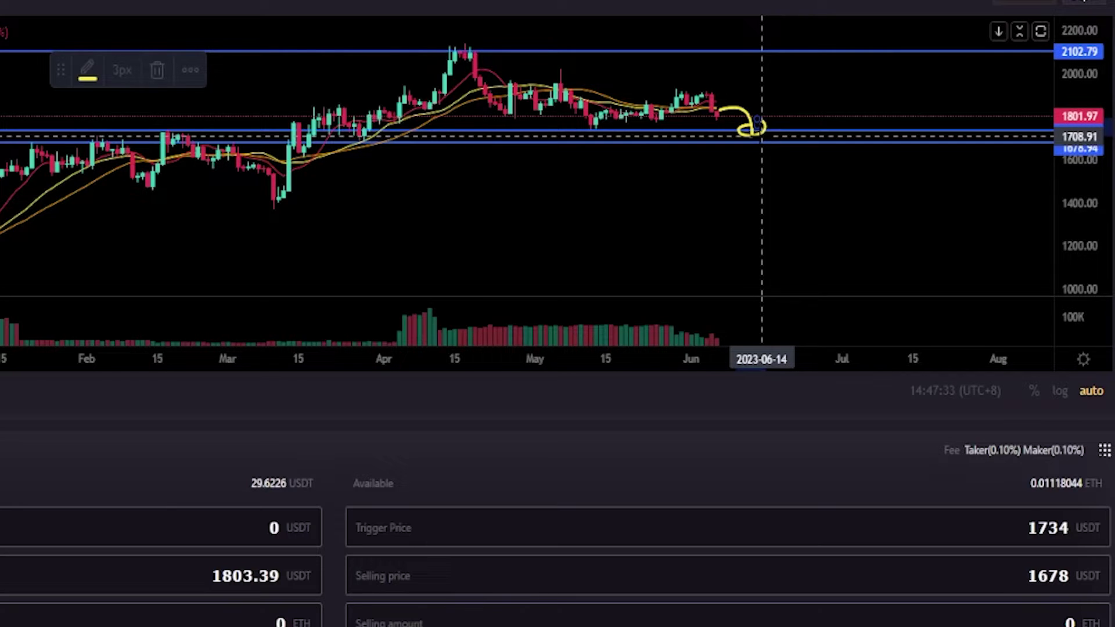
mouse_move(791, 124)
left_mouse_down()
mouse_move(730, 124)
mouse_move(749, 169)
mouse_move(802, 139)
mouse_move(788, 116)
left_mouse_up()
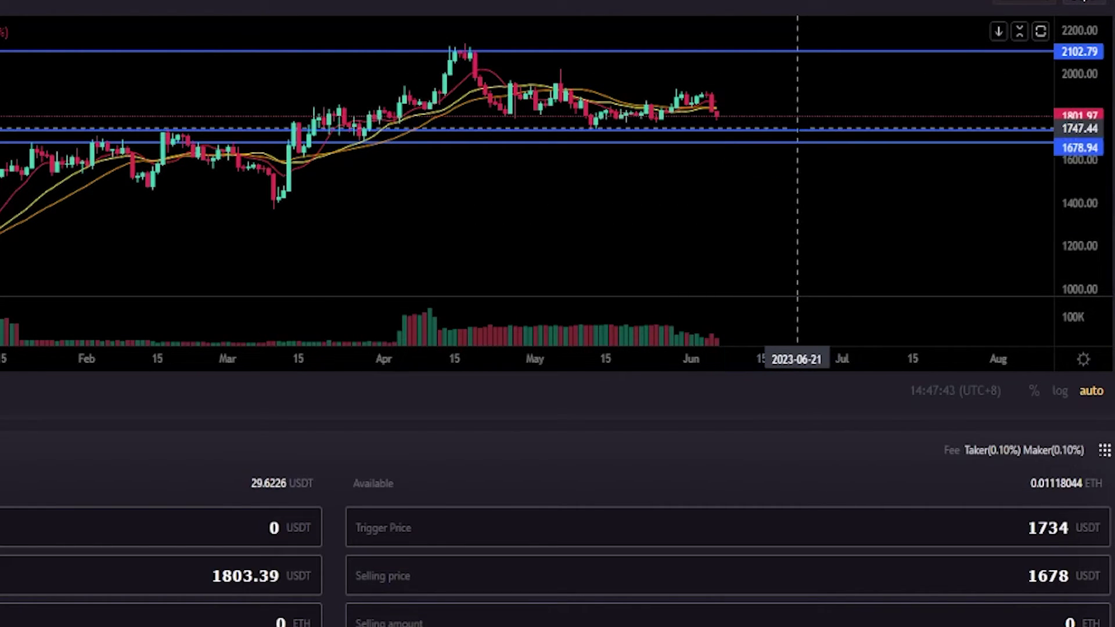
mouse_move(752, 121)
left_mouse_down()
mouse_move(737, 129)
mouse_move(750, 120)
left_mouse_up()
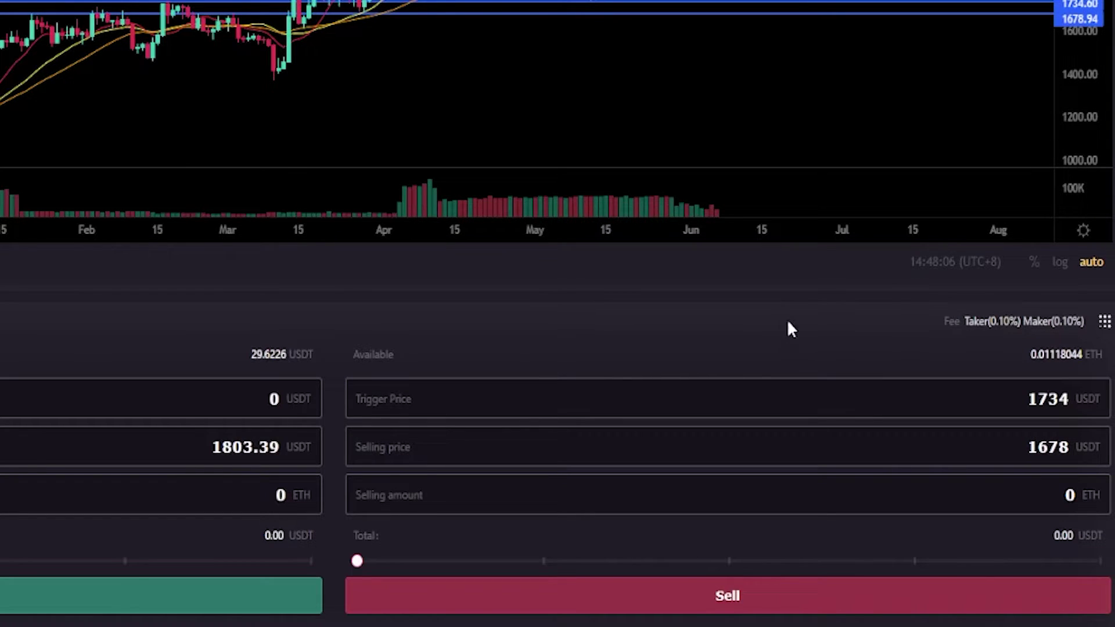
Sell 100% (0.0111 ETH), then review the 1734 trigger and 1678.00 price in the confirmation.
left_click_drag(358, 562, 1082, 560)
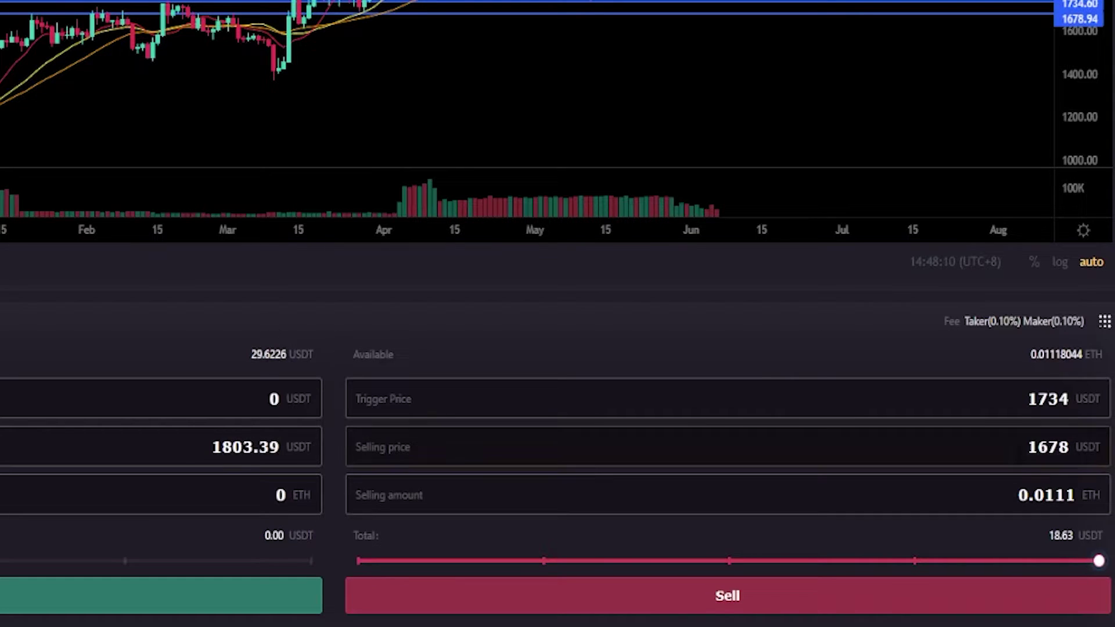
left_click(710, 599)
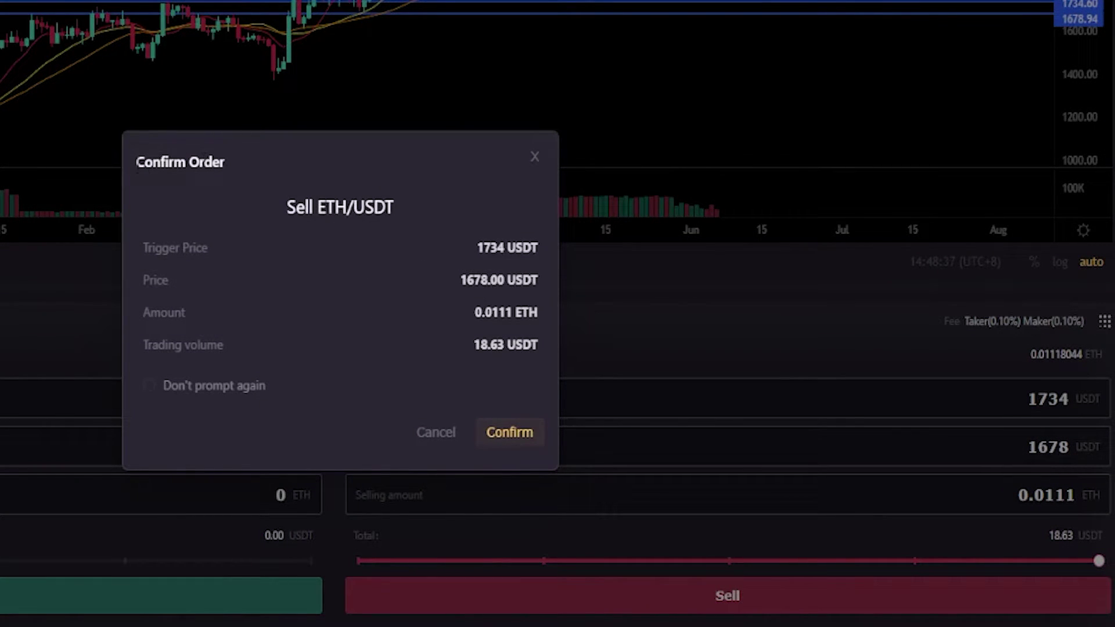
left_click_drag(137, 163, 239, 171)
left_click(239, 171)
left_click_drag(472, 246, 423, 283)
left_click_drag(459, 280, 483, 248)
Confirm the stop-limit sell order, then sketch a hook on the chart and undo it.
left_click(510, 432)
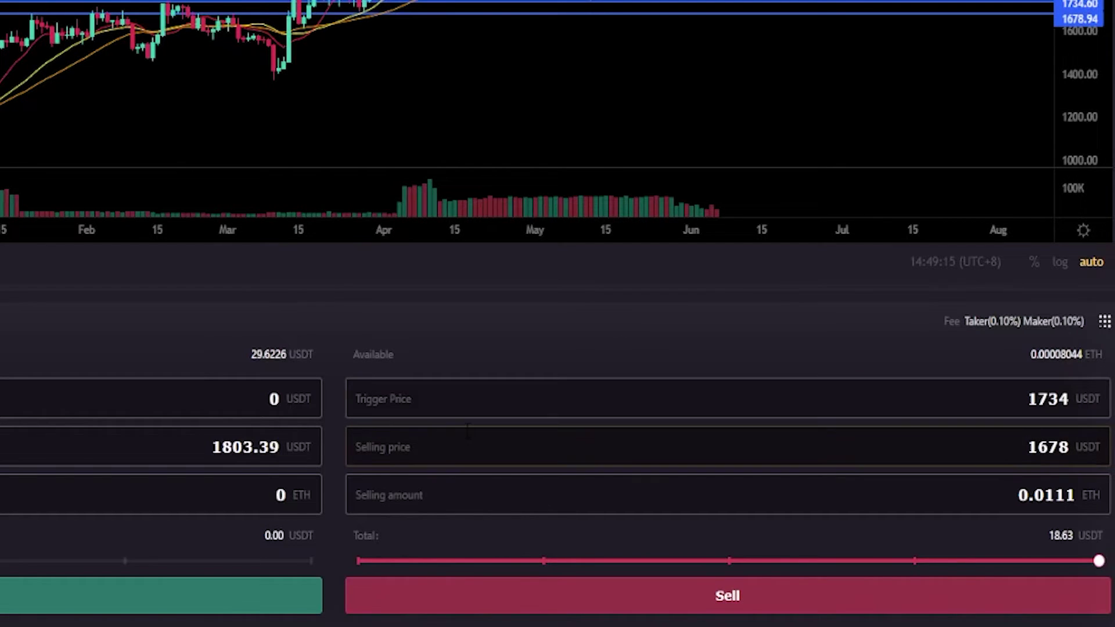
scroll(416, 279, "up", 3)
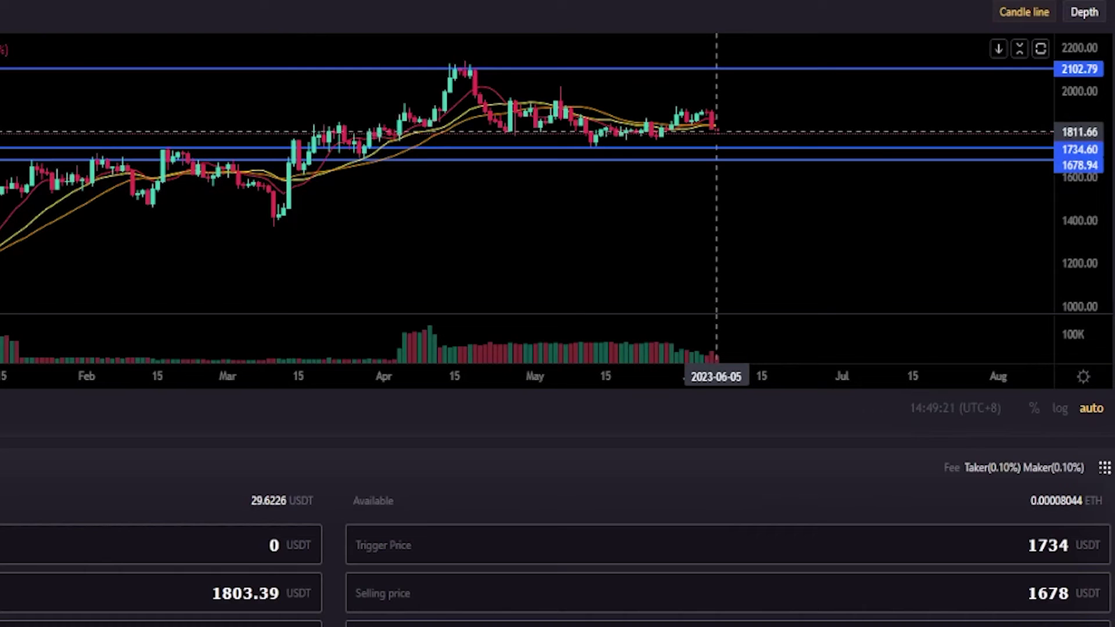
left_click(719, 130)
mouse_move(732, 131)
left_mouse_down()
mouse_move(716, 153)
mouse_move(742, 142)
mouse_move(757, 176)
mouse_move(744, 157)
left_mouse_up()
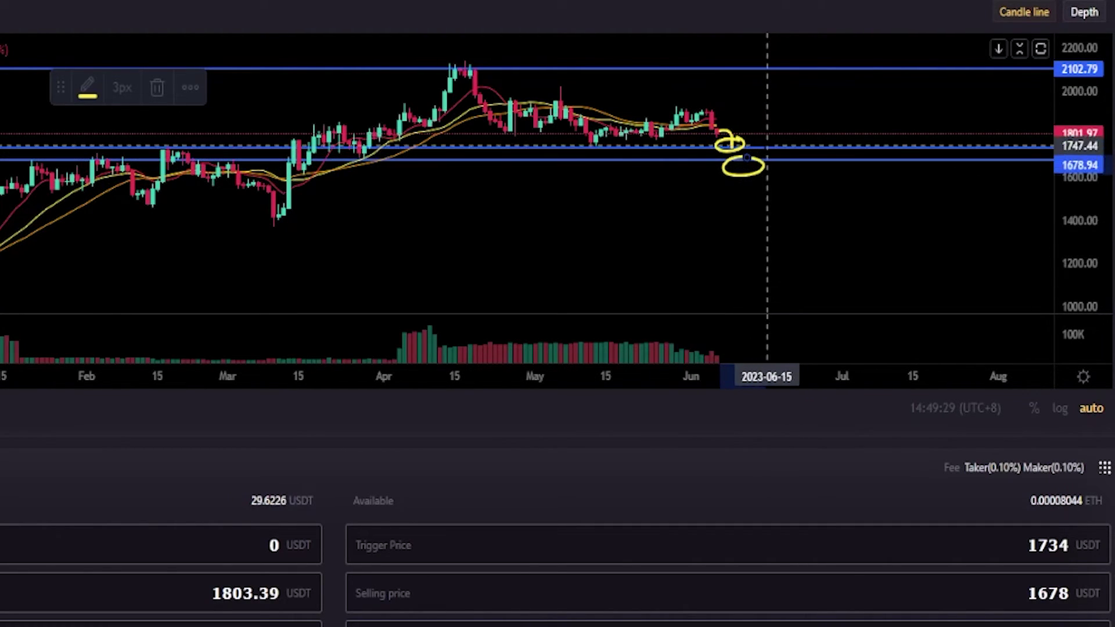
key("ctrl+z")
key("ctrl+z")
key("ctrl+z")
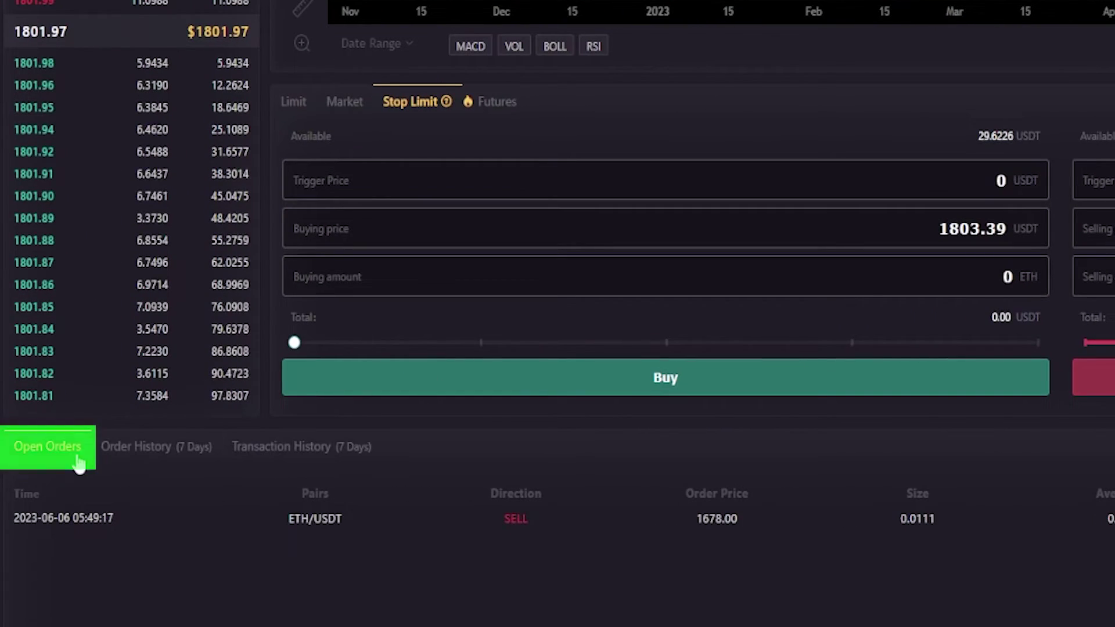
Revoke the pending ETH/USDT sell order at 1678.00 in Open Orders.
left_click_drag(221, 517, 272, 563)
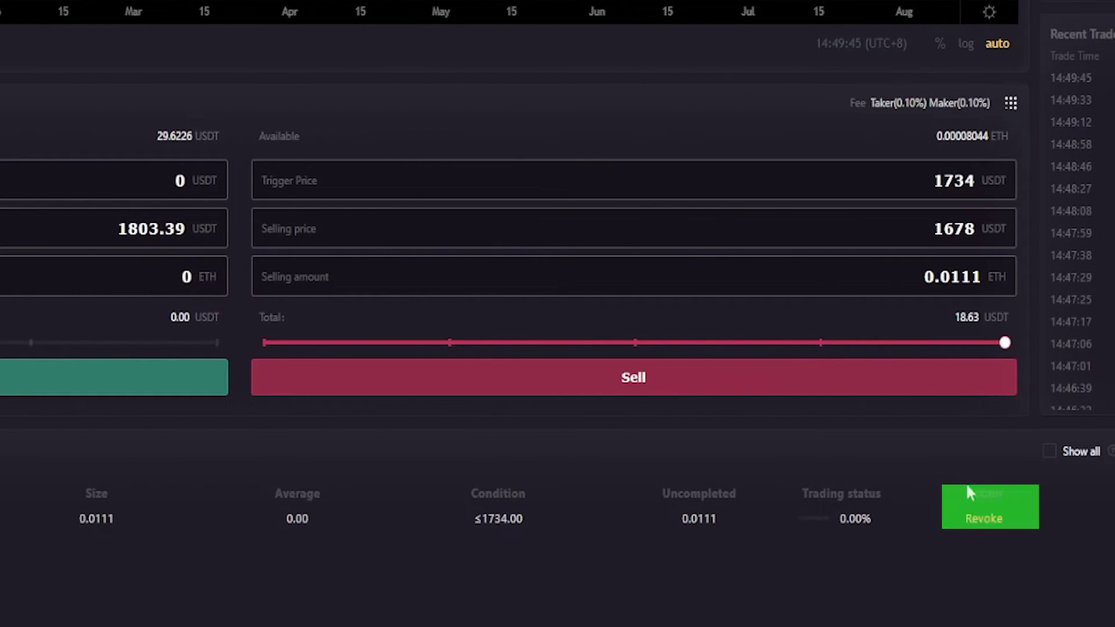
left_click(980, 520)
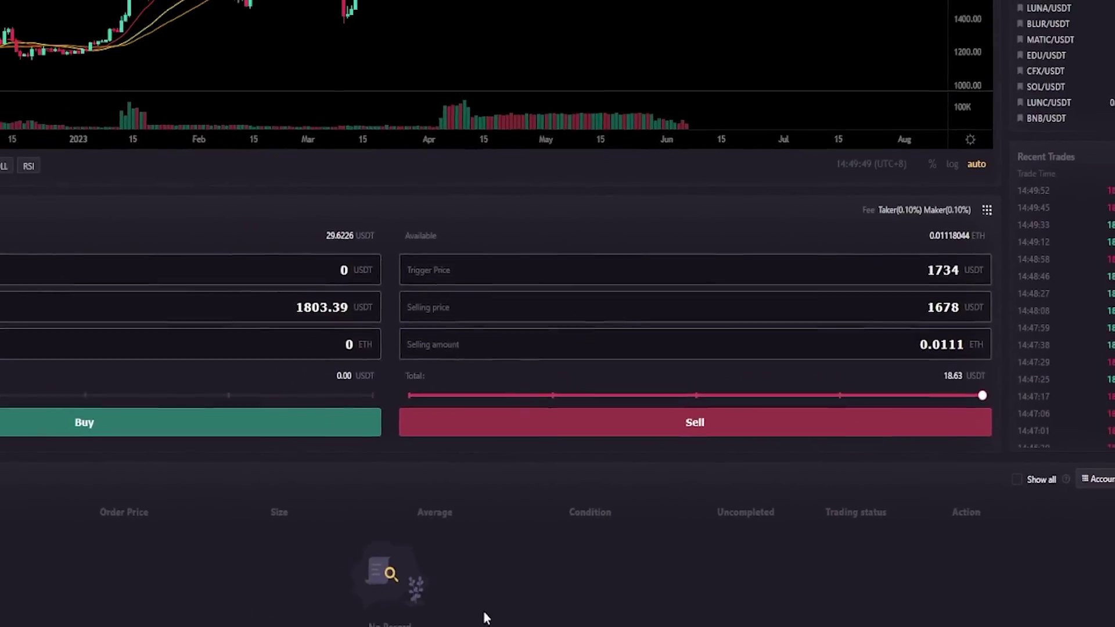